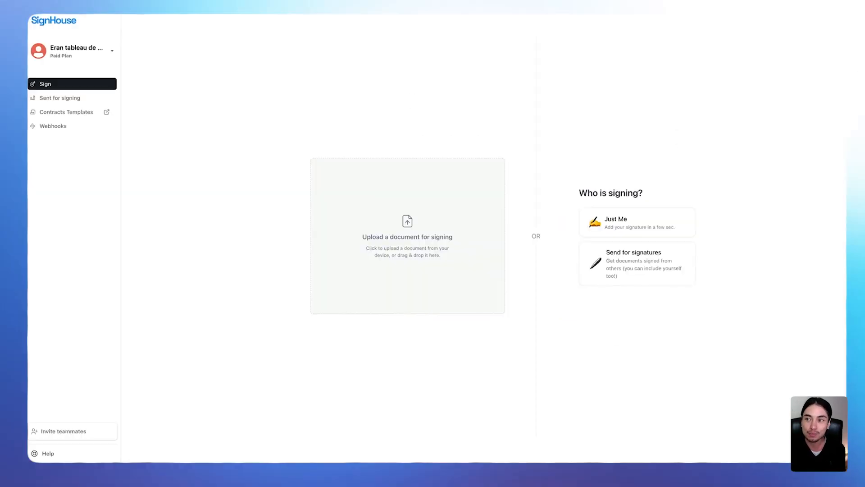
- Upload the contract for signing and place an own signature field on the lines under Le Prestataire on the last page
{"action": "left_click_drag", "start_coordinate": [811, 110], "coordinate": [388, 211]}
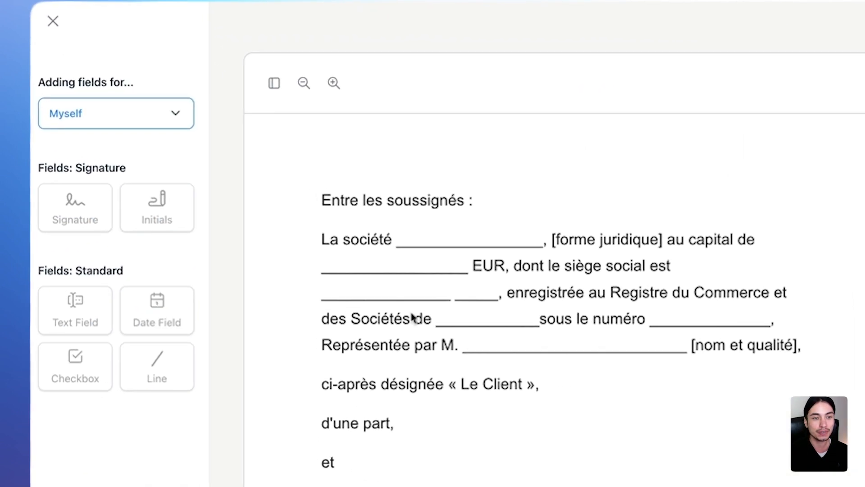
{"action": "scroll", "coordinate": [413, 317], "scroll_direction": "down", "scroll_amount": 10}
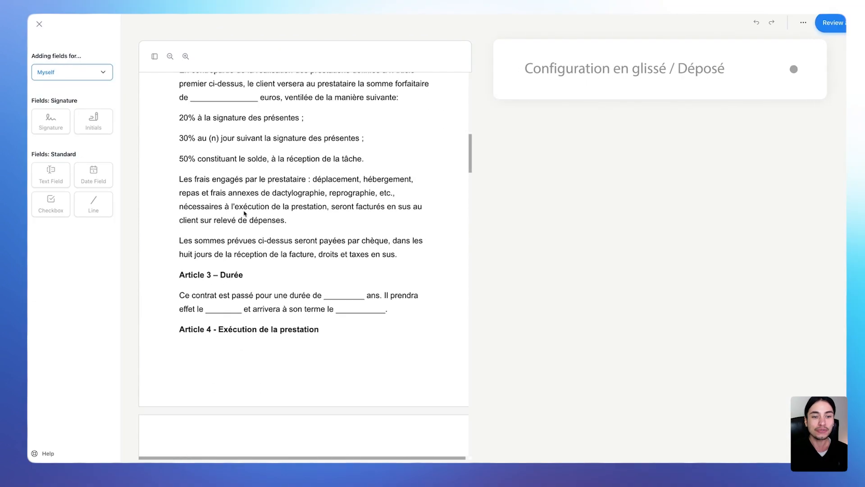
{"action": "scroll", "coordinate": [245, 213], "scroll_direction": "down", "scroll_amount": 10}
{"action": "scroll", "coordinate": [249, 217], "scroll_direction": "down", "scroll_amount": 10}
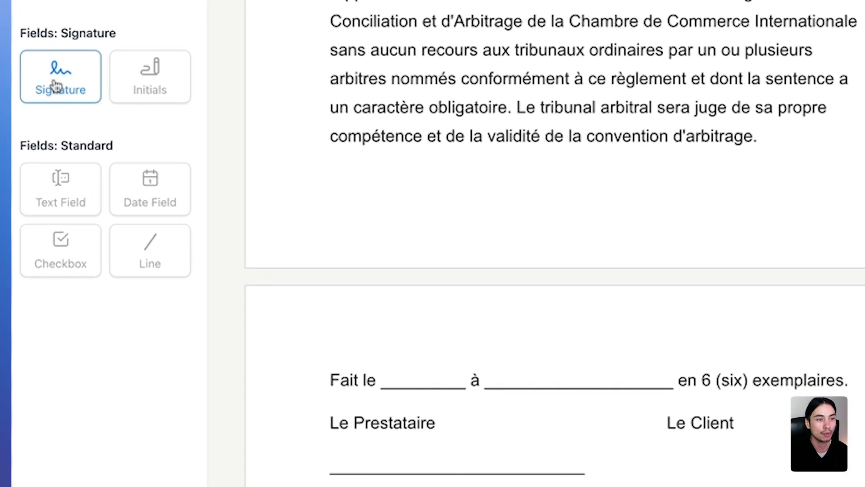
{"action": "mouse_move", "coordinate": [57, 117]}
{"action": "left_mouse_down"}
{"action": "mouse_move", "coordinate": [66, 111]}
{"action": "mouse_move", "coordinate": [217, 296]}
{"action": "left_mouse_up"}
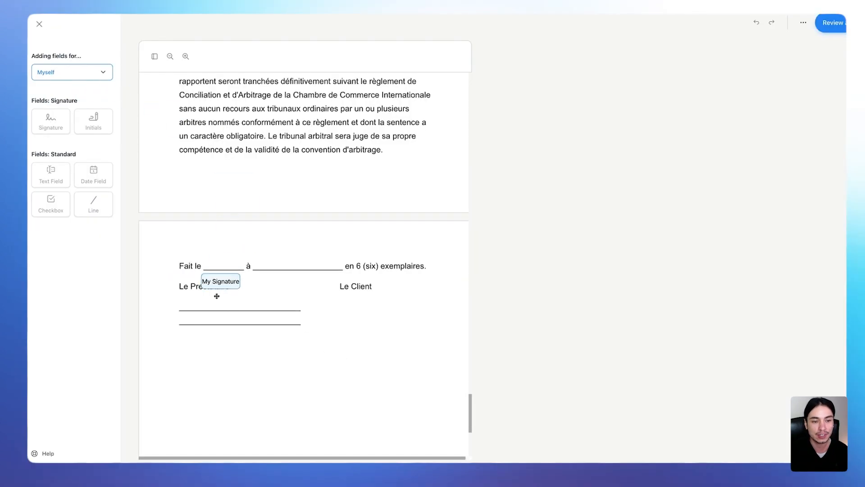
{"action": "left_click", "coordinate": [234, 310]}
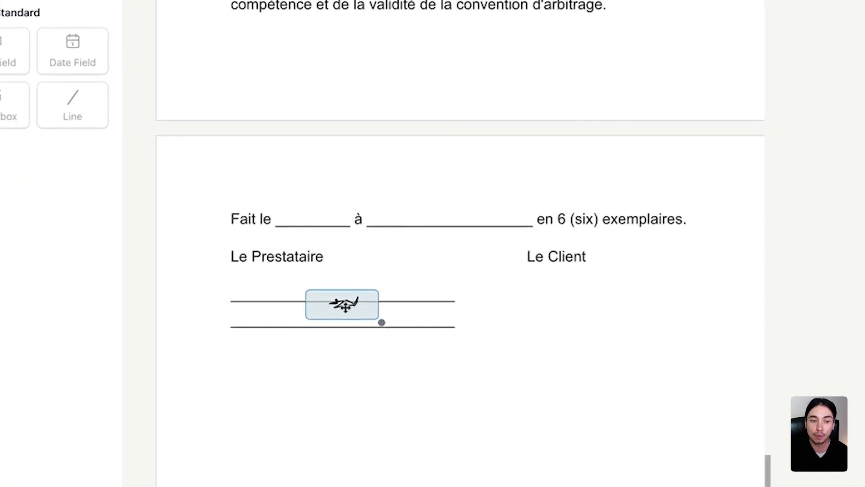
- Examine the saved, typed, drawn and uploaded signature options for the placed signature, and leave without saving a new one
{"action": "left_click", "coordinate": [313, 305]}
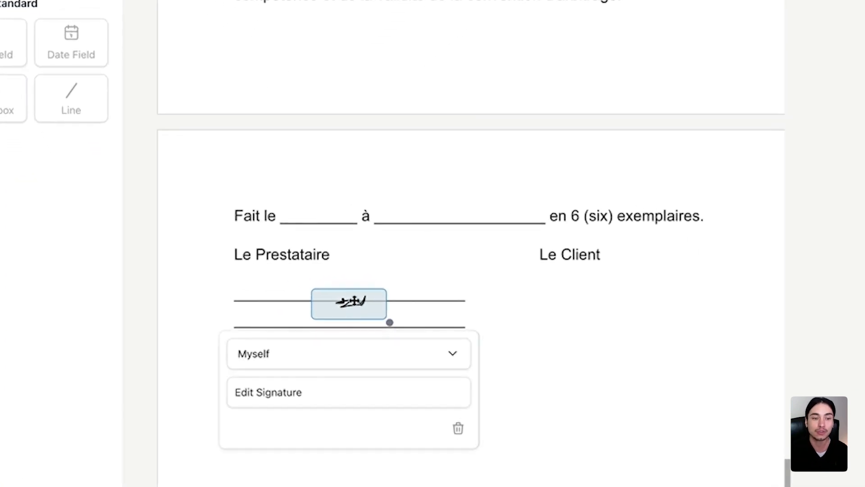
{"action": "left_click", "coordinate": [327, 395]}
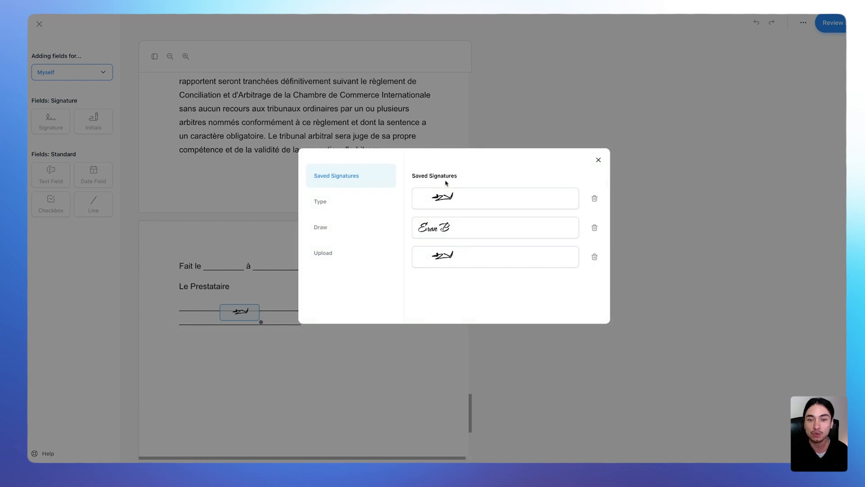
{"action": "left_click", "coordinate": [344, 208]}
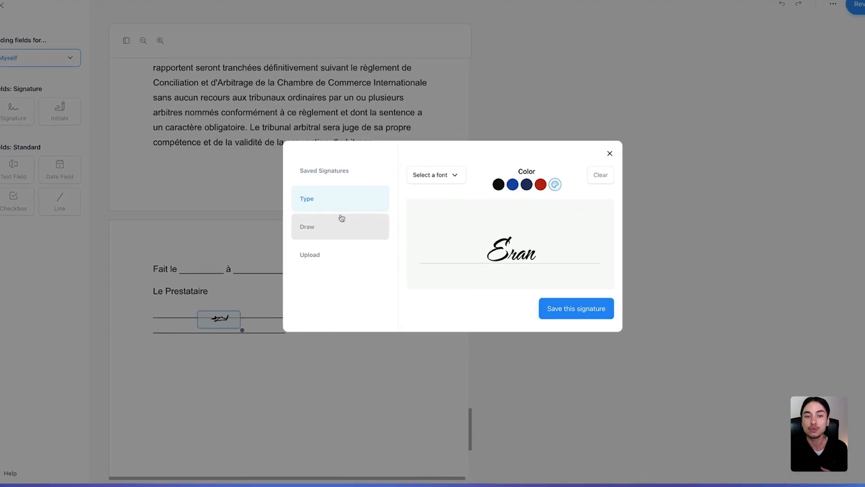
{"action": "left_click", "coordinate": [342, 227]}
{"action": "mouse_move", "coordinate": [455, 203]}
{"action": "left_mouse_down"}
{"action": "mouse_move", "coordinate": [520, 238]}
{"action": "mouse_move", "coordinate": [505, 212]}
{"action": "left_mouse_up"}
{"action": "left_click", "coordinate": [285, 158]}
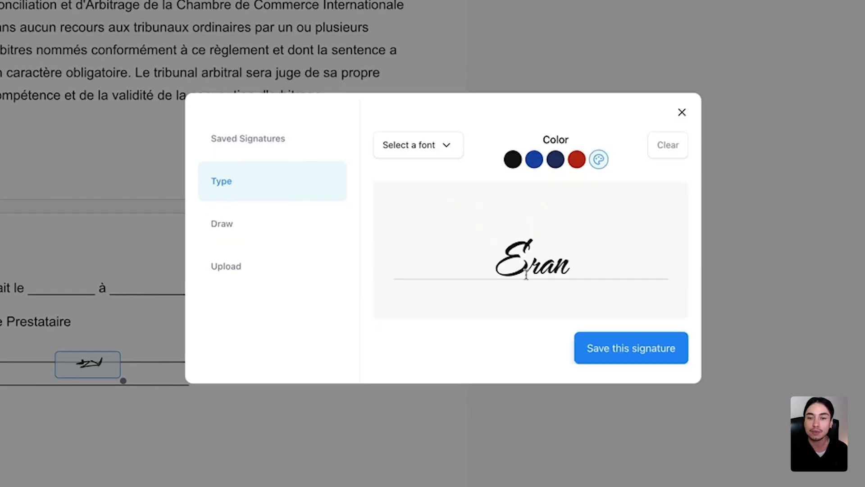
{"action": "left_click", "coordinate": [269, 257]}
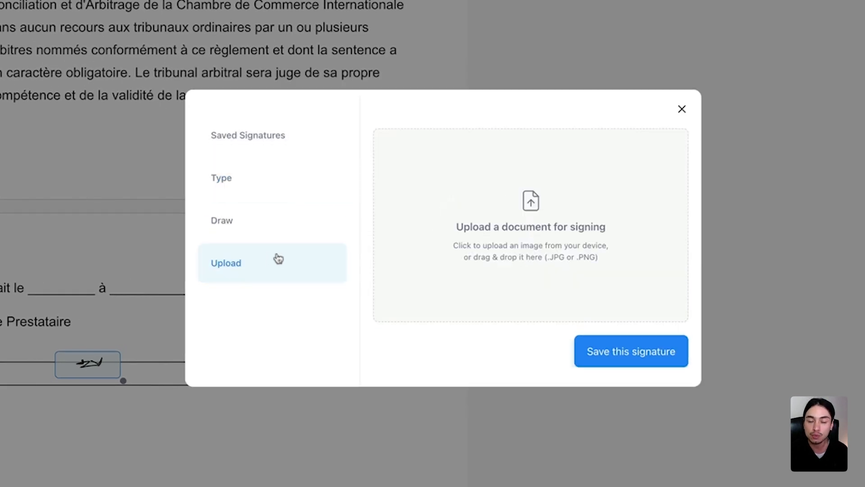
{"action": "left_click", "coordinate": [681, 110]}
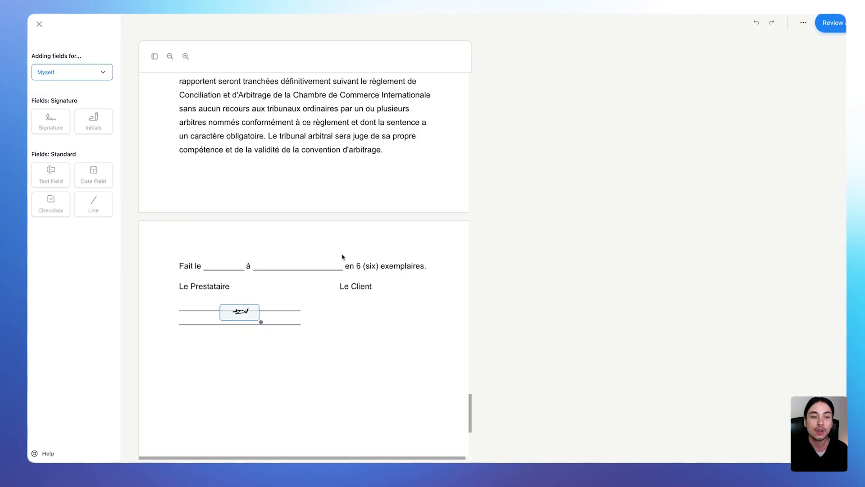
- Enlarge the signature field and reposition it so it covers both lines under Le Prestataire
{"action": "left_click_drag", "start_coordinate": [261, 322], "coordinate": [326, 375]}
{"action": "left_click_drag", "start_coordinate": [299, 331], "coordinate": [259, 325]}
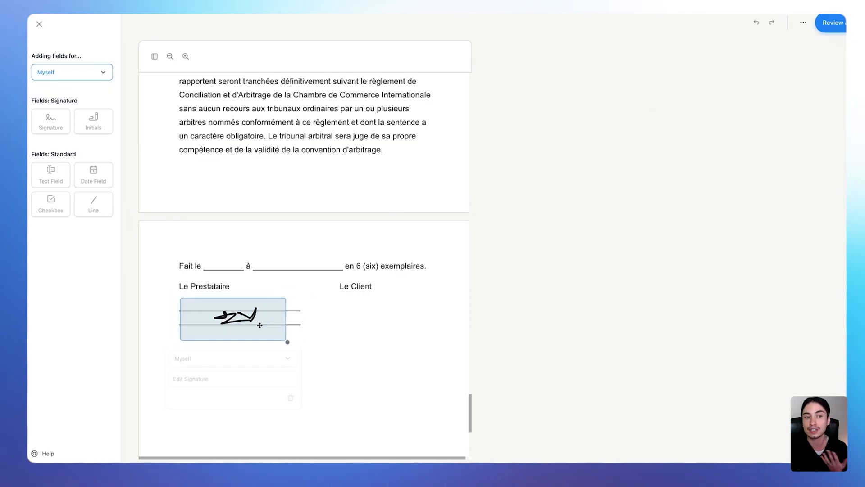
{"action": "left_click", "coordinate": [267, 284]}
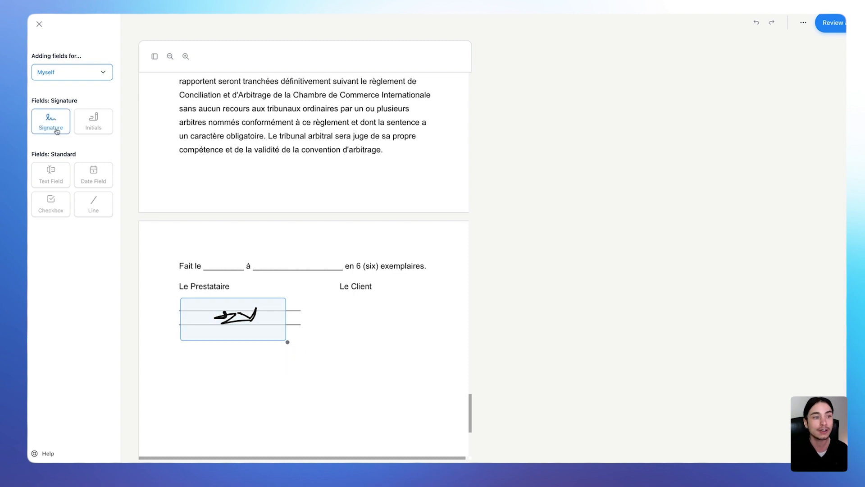
- Switch field assignment to the second signee and place their signature field under Le Client
{"action": "left_click", "coordinate": [86, 77]}
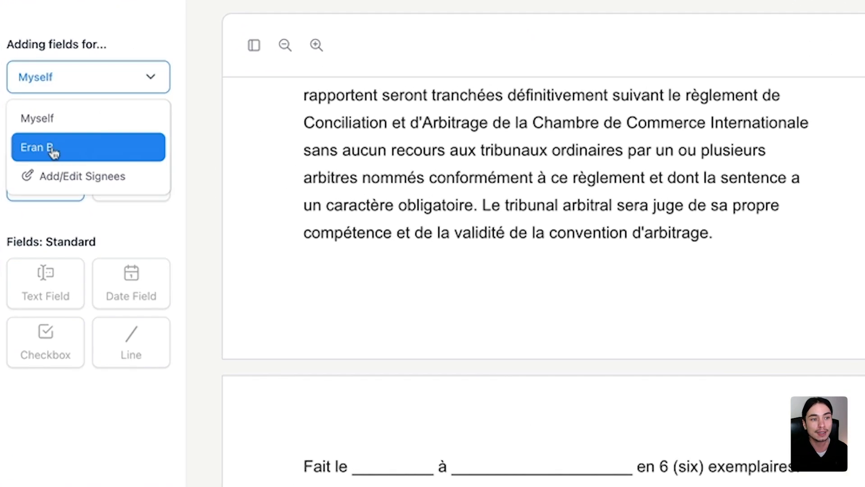
{"action": "left_click", "coordinate": [53, 152]}
{"action": "left_click", "coordinate": [45, 170]}
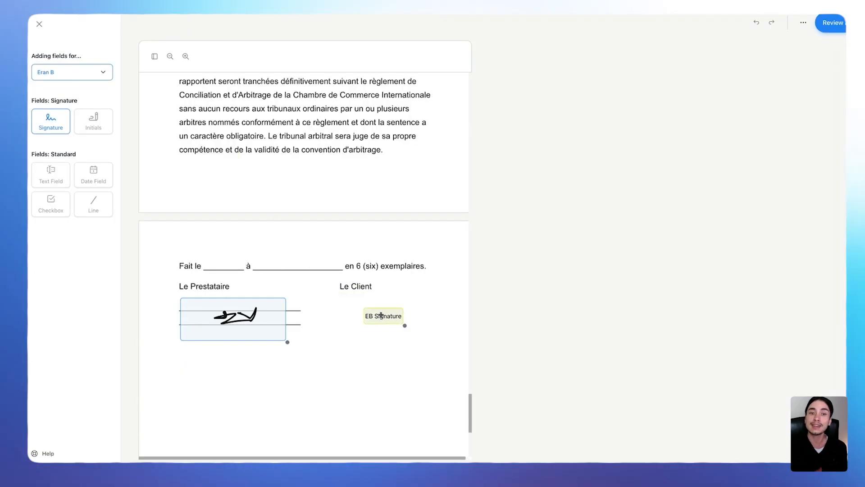
{"action": "left_click", "coordinate": [381, 315]}
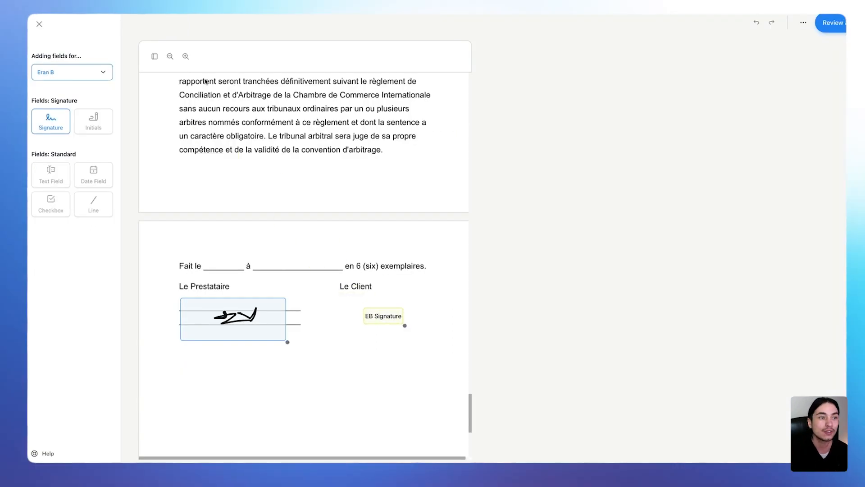
- Examine the signee list and its entry fields for another signee, and close it without saving
{"action": "left_click", "coordinate": [108, 74]}
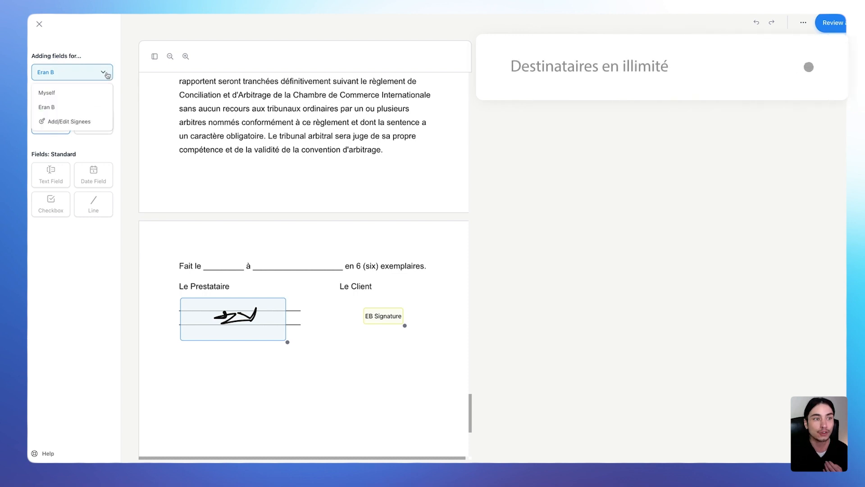
{"action": "left_click", "coordinate": [65, 122]}
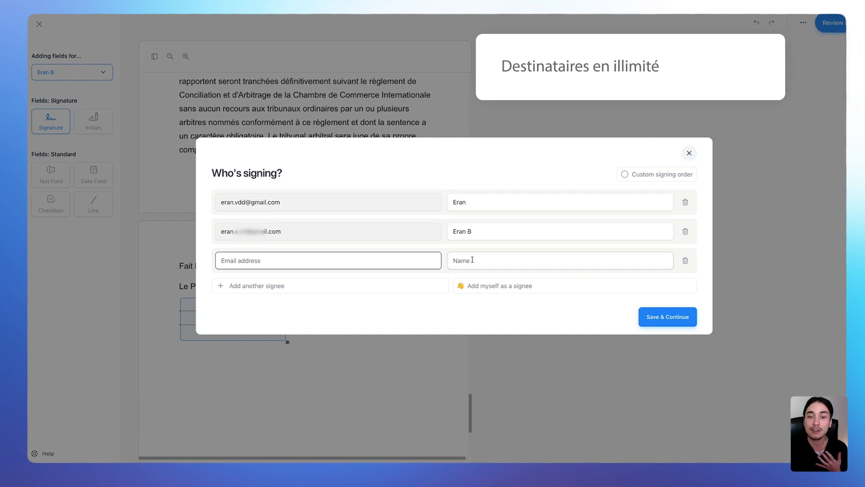
{"action": "key", "text": "Tab"}
{"action": "left_click", "coordinate": [695, 156]}
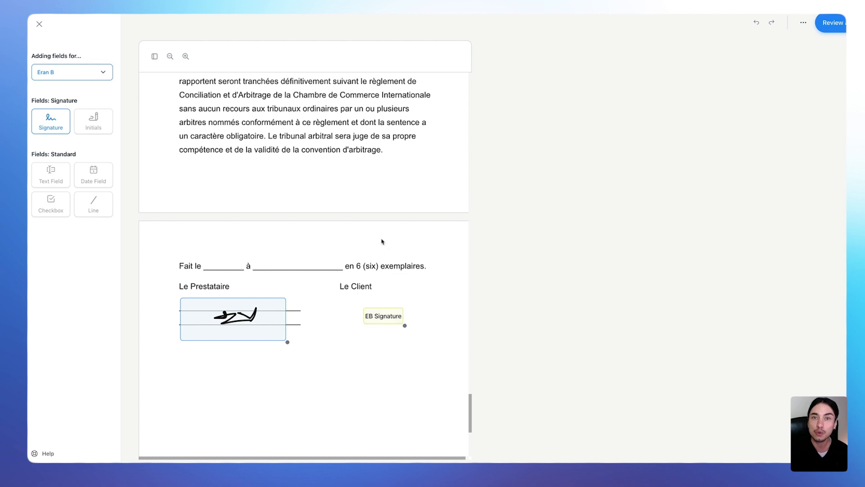
- Assign fields to Myself again, place a date field on the blank after "Fait le" and set it to 30/10/2023
{"action": "scroll", "coordinate": [360, 225], "scroll_direction": "up", "scroll_amount": 1}
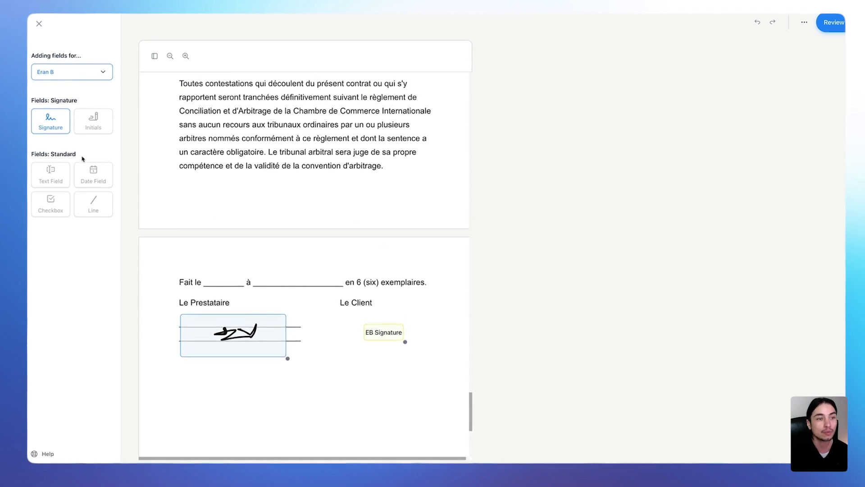
{"action": "left_click", "coordinate": [101, 71]}
{"action": "left_click", "coordinate": [82, 87]}
{"action": "left_click", "coordinate": [92, 174]}
{"action": "left_click", "coordinate": [220, 289]}
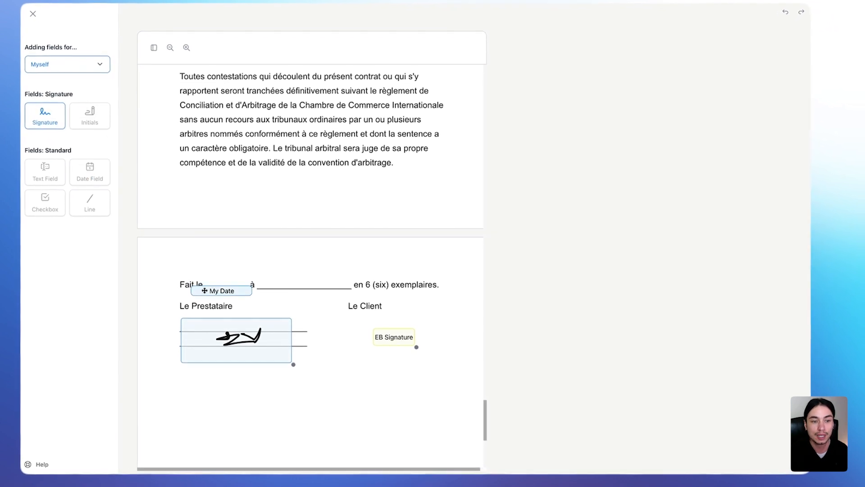
{"action": "left_click_drag", "start_coordinate": [205, 290], "coordinate": [215, 283]}
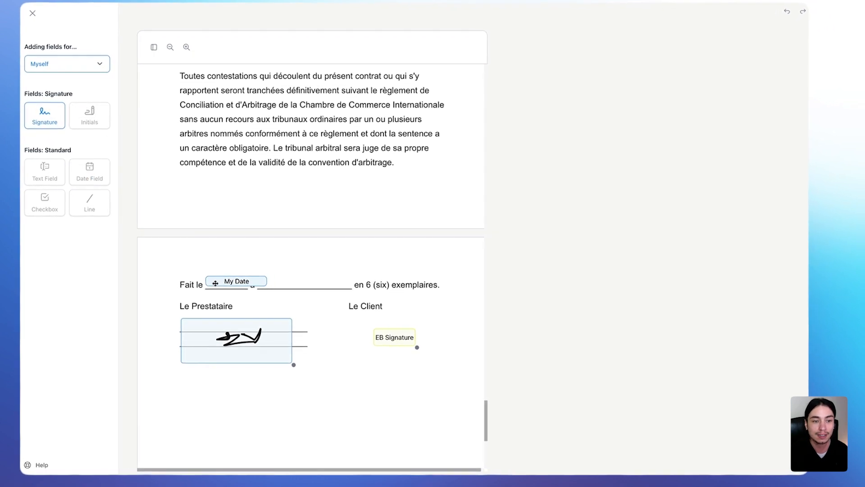
{"action": "left_click", "coordinate": [237, 286]}
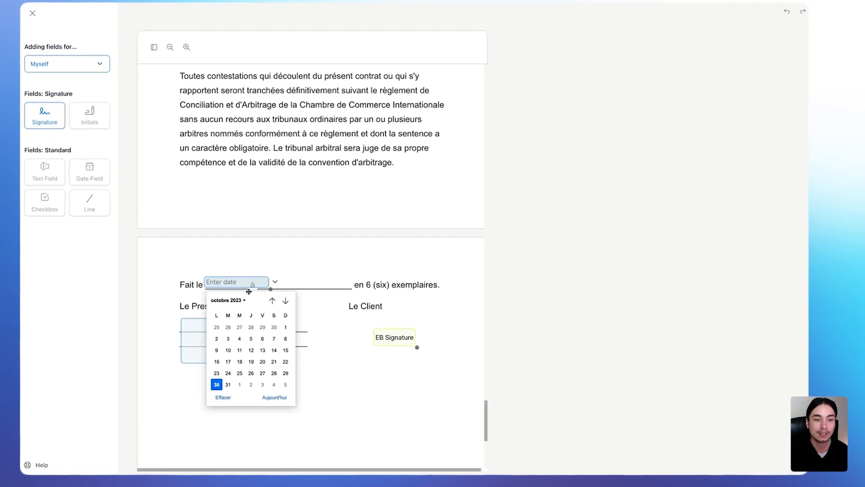
{"action": "left_click", "coordinate": [217, 385]}
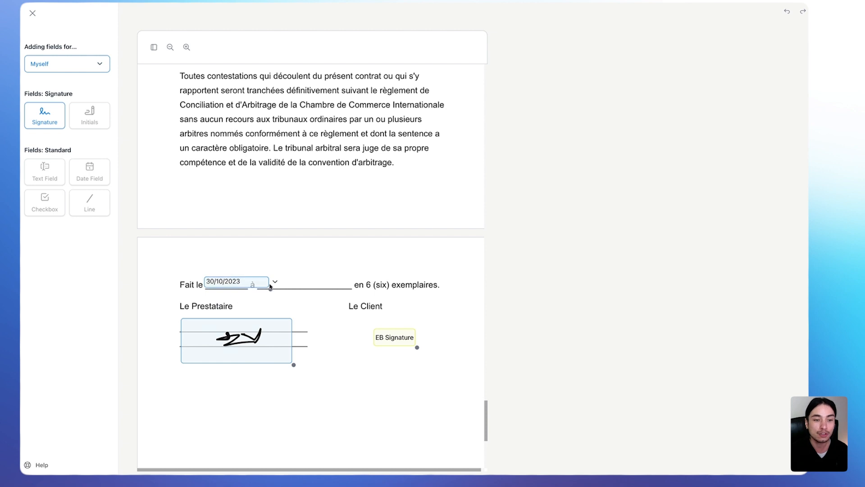
- Add an own text field on the blank for the contact persons in section 4.1 and fill it with "VieDed"
{"action": "scroll", "coordinate": [225, 164], "scroll_direction": "up", "scroll_amount": 20}
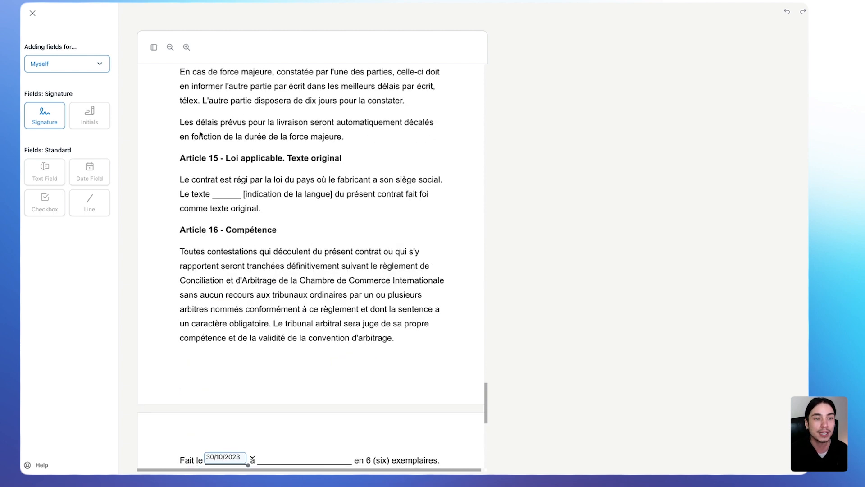
{"action": "scroll", "coordinate": [221, 135], "scroll_direction": "up", "scroll_amount": 5}
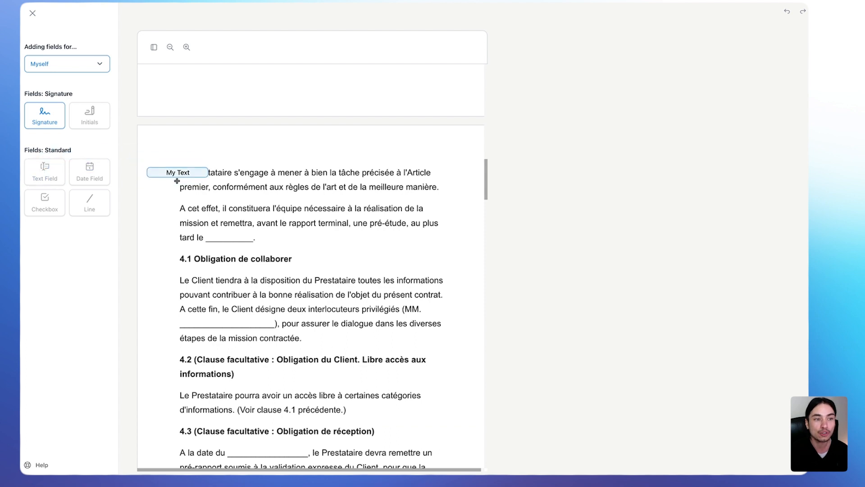
{"action": "left_click", "coordinate": [221, 319]}
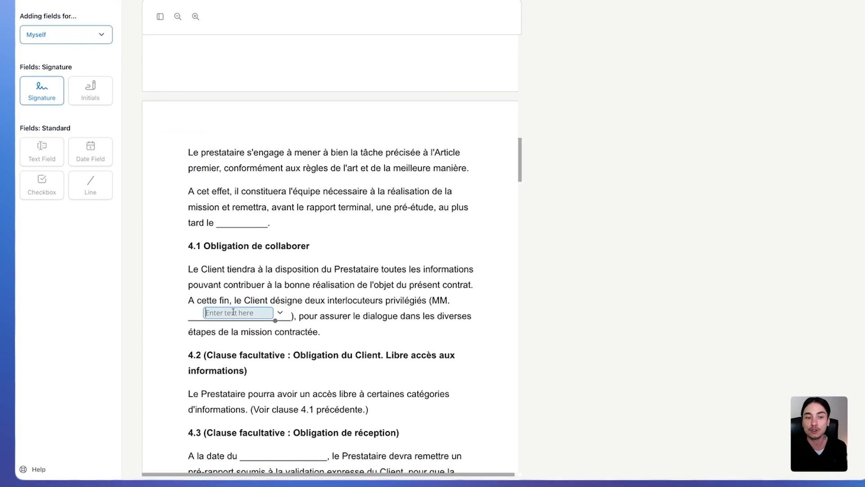
{"action": "type", "text": "VieDed"}
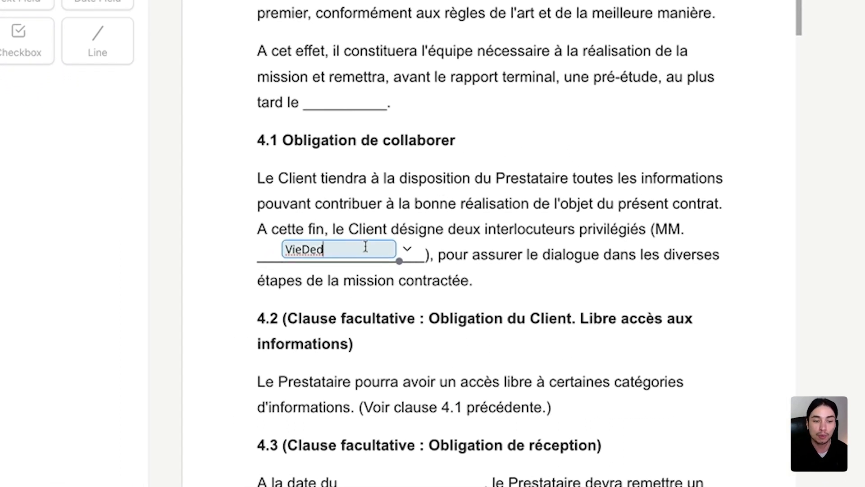
- Reassign the text field in section 4.1 from Myself to the second signee
{"action": "left_click", "coordinate": [410, 250]}
{"action": "left_click", "coordinate": [311, 291]}
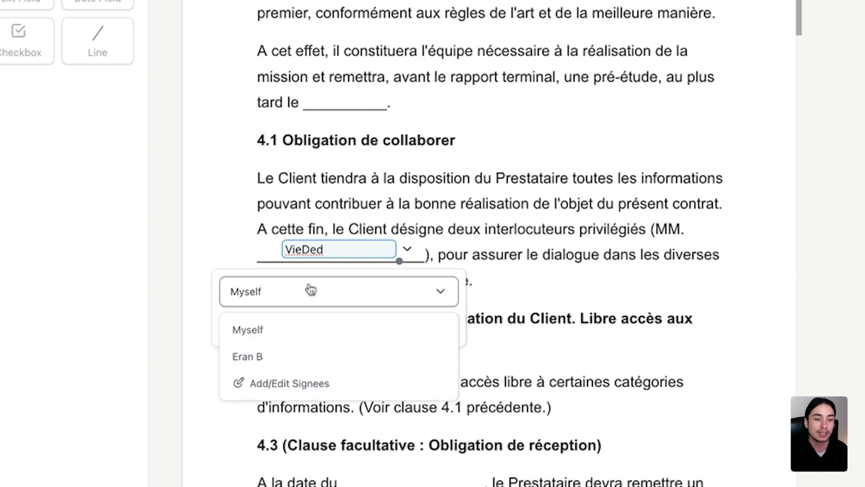
{"action": "left_click", "coordinate": [247, 357]}
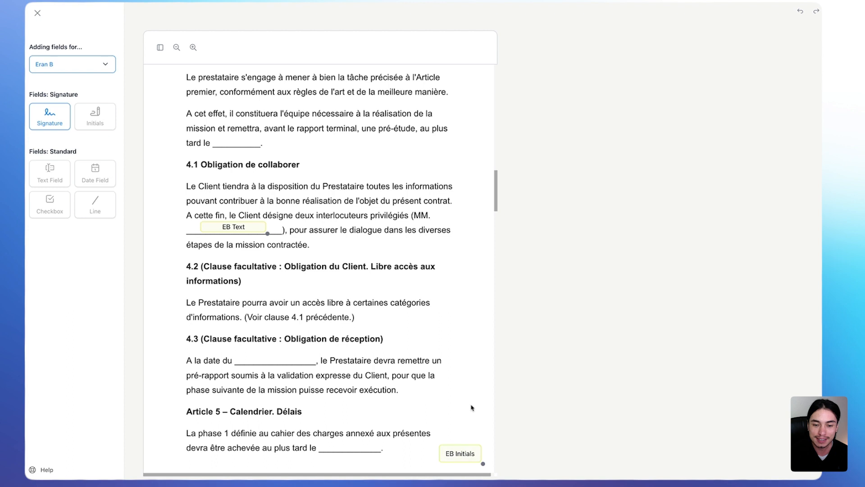
- Move the second signee's initials field into the bottom margin below Article 5 and add an own initials field beside it
{"action": "scroll", "coordinate": [472, 409], "scroll_direction": "down", "scroll_amount": 4}
{"action": "left_click_drag", "start_coordinate": [465, 297], "coordinate": [462, 337]}
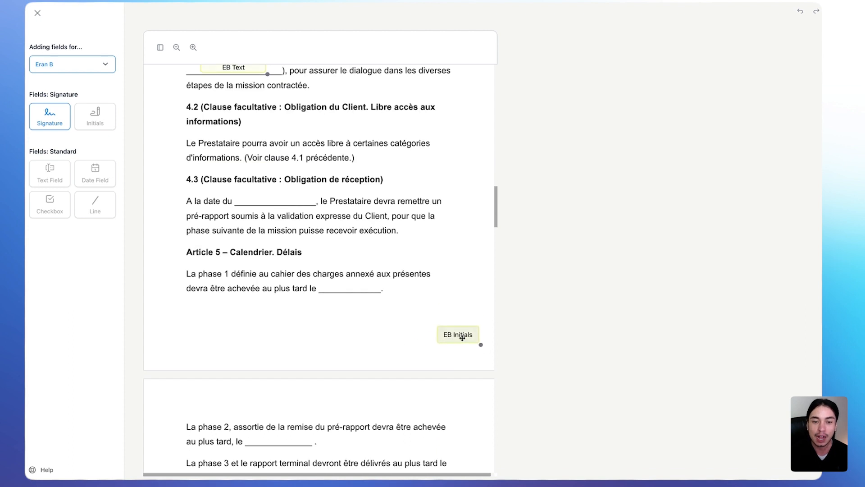
{"action": "left_click", "coordinate": [75, 68]}
{"action": "left_click", "coordinate": [54, 81]}
{"action": "left_click_drag", "start_coordinate": [91, 114], "coordinate": [420, 335]}
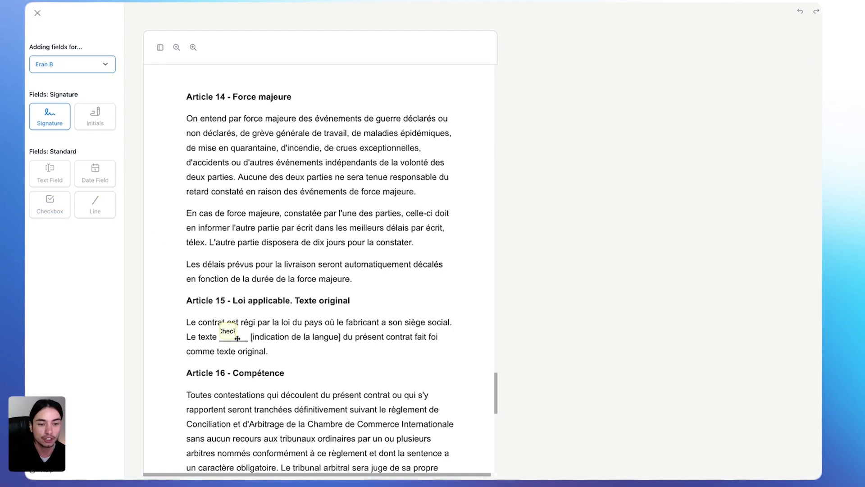
- Open the final review of the prepared document and add a blank CC recipient entry for someone who needs a copy
{"action": "scroll", "coordinate": [317, 276], "scroll_direction": "down", "scroll_amount": 2}
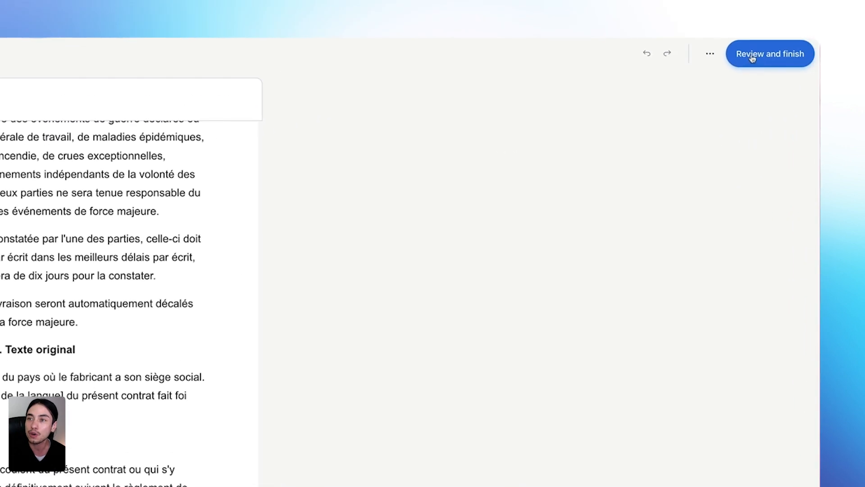
{"action": "left_click", "coordinate": [752, 58]}
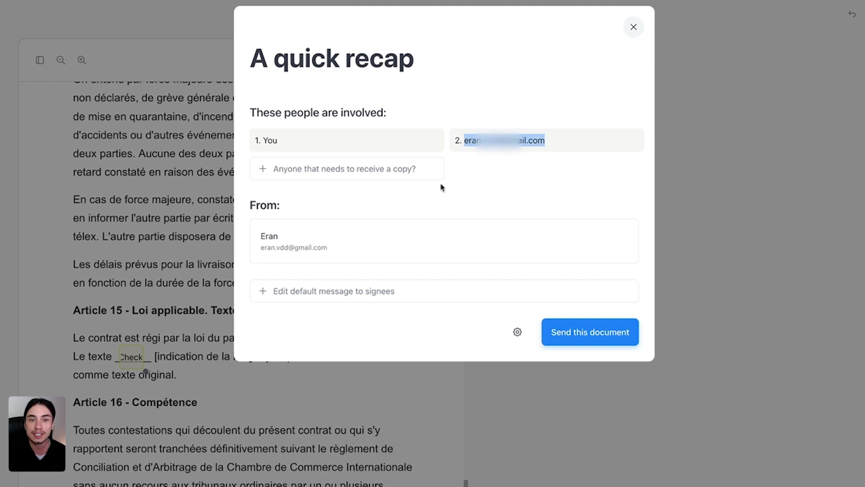
{"action": "left_click", "coordinate": [396, 171]}
{"action": "left_click", "coordinate": [385, 240]}
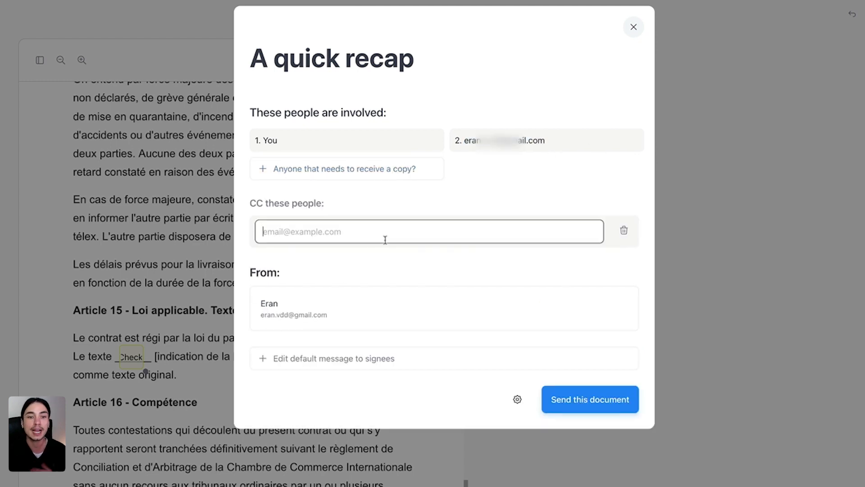
- Replace the default message to signees with "Bonjour, voici comme convenu le contrat"
{"action": "left_click", "coordinate": [411, 358]}
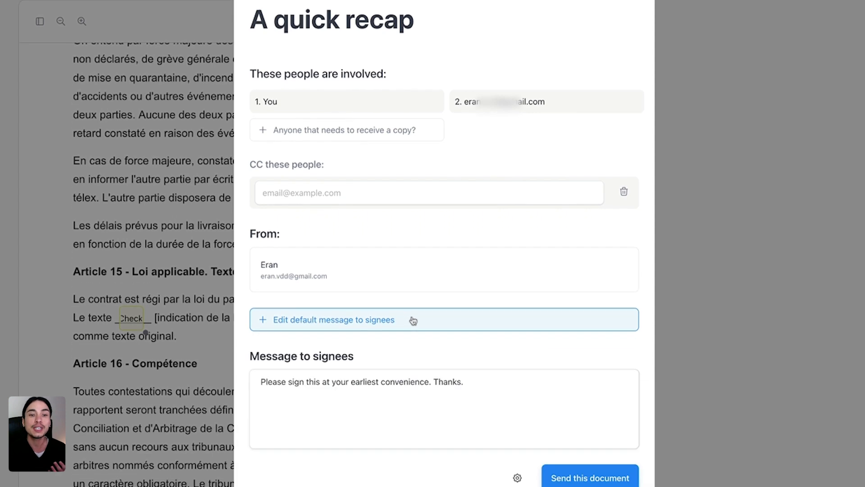
{"action": "left_click_drag", "start_coordinate": [487, 381], "coordinate": [245, 390]}
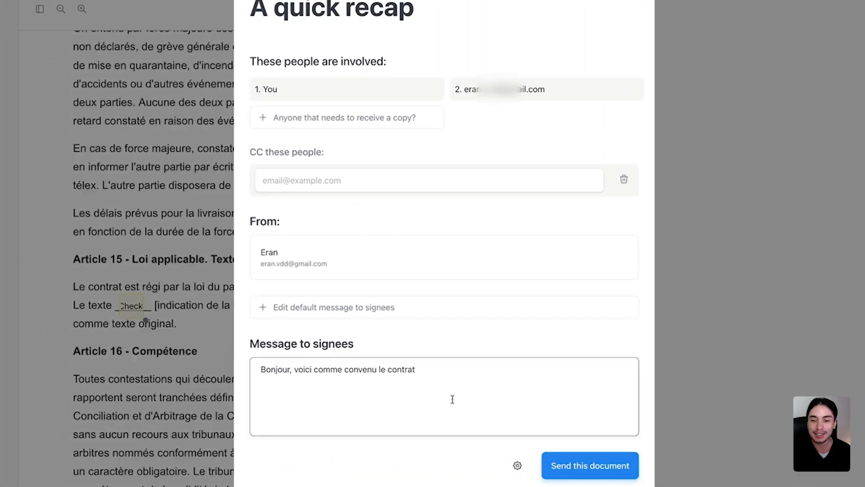
- Show the additional sending settings, enable password protection for the document and start editing its password
{"action": "scroll", "coordinate": [452, 399], "scroll_direction": "down", "scroll_amount": 3}
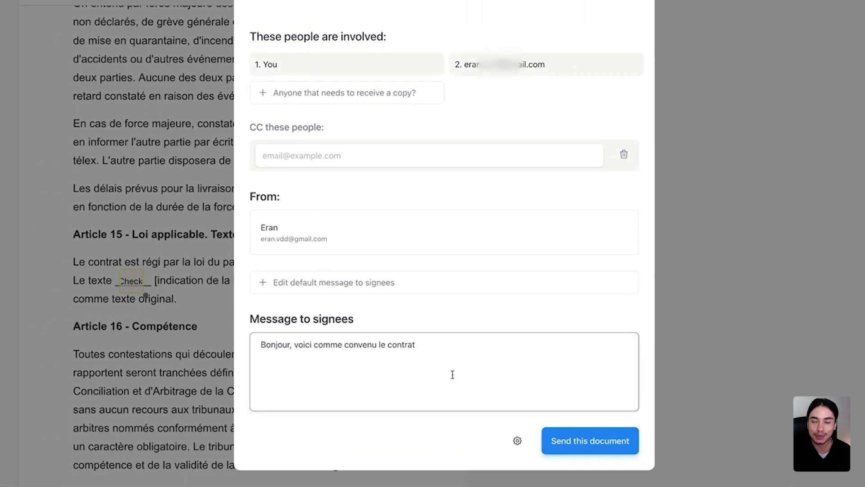
{"action": "left_click", "coordinate": [517, 396]}
{"action": "scroll", "coordinate": [487, 378], "scroll_direction": "down", "scroll_amount": 1}
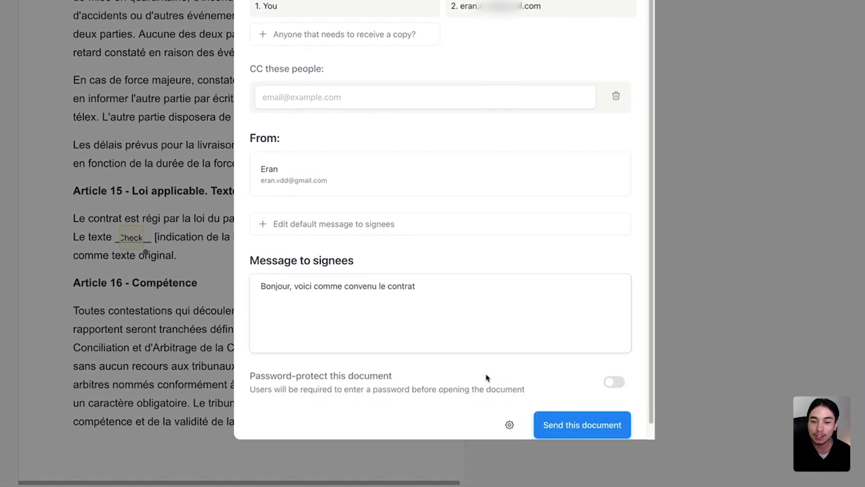
{"action": "left_click", "coordinate": [613, 369]}
{"action": "scroll", "coordinate": [468, 357], "scroll_direction": "down", "scroll_amount": 1}
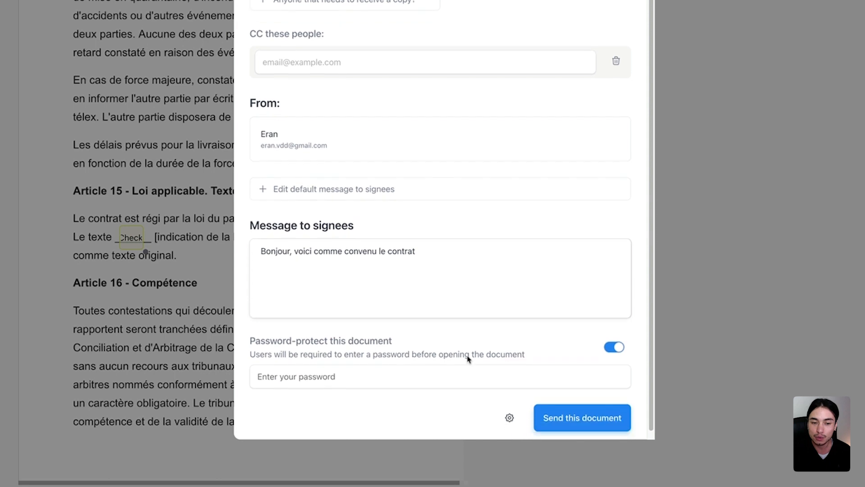
{"action": "left_click", "coordinate": [344, 371]}
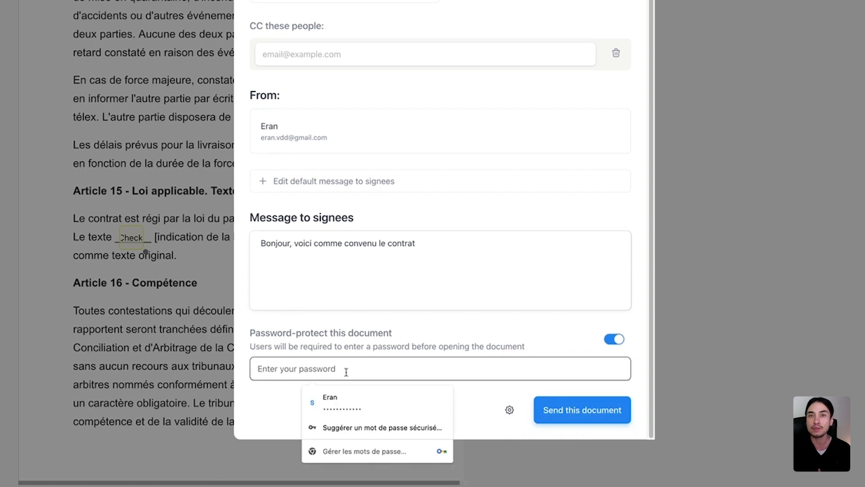